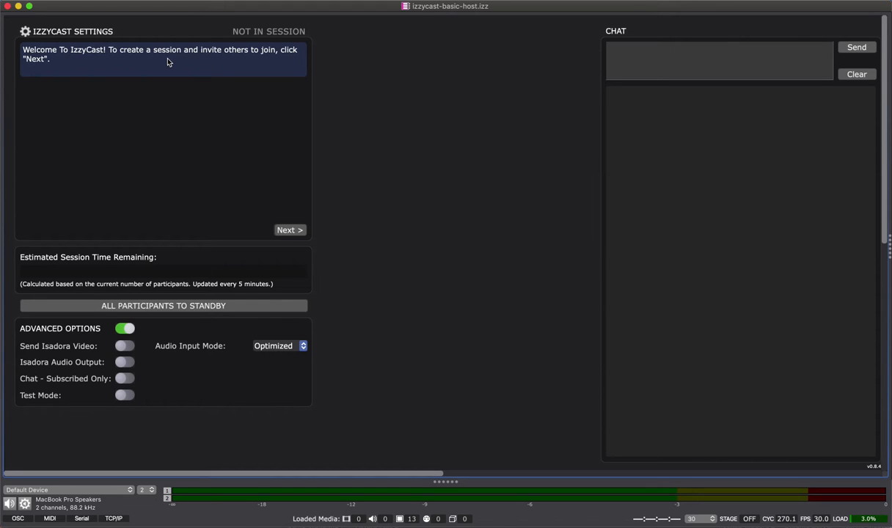
- Paste the IzzyCast account key into the host settings, check the estimated session time remaining, and continue to the user name
{"action": "left_click", "coordinate": [290, 231]}
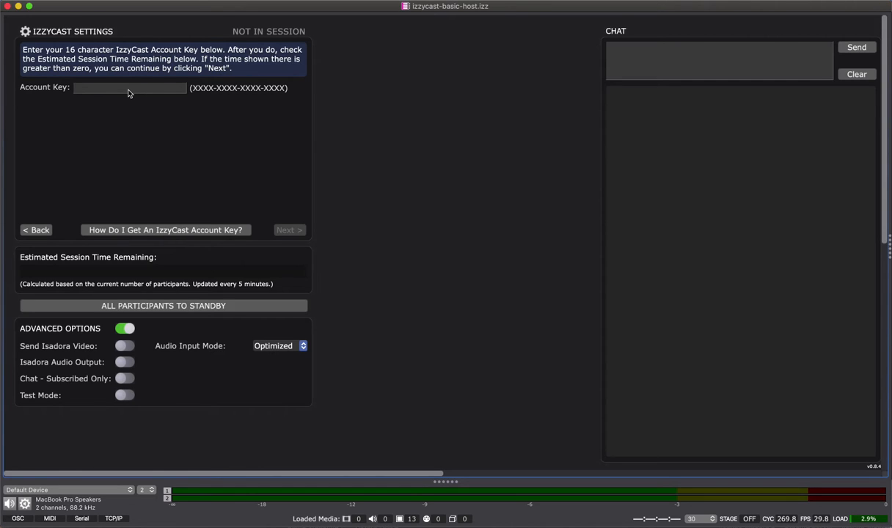
{"action": "key", "text": "super+v"}
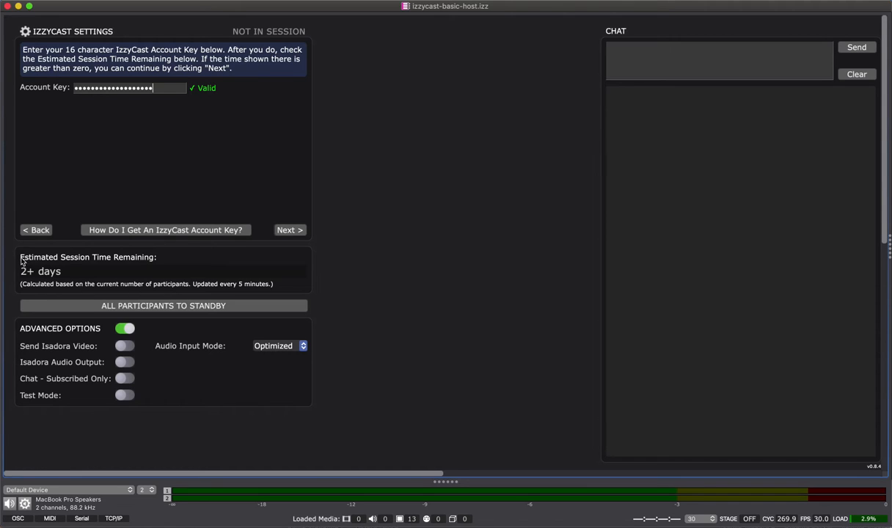
{"action": "left_click_drag", "start_coordinate": [22, 271], "coordinate": [85, 271]}
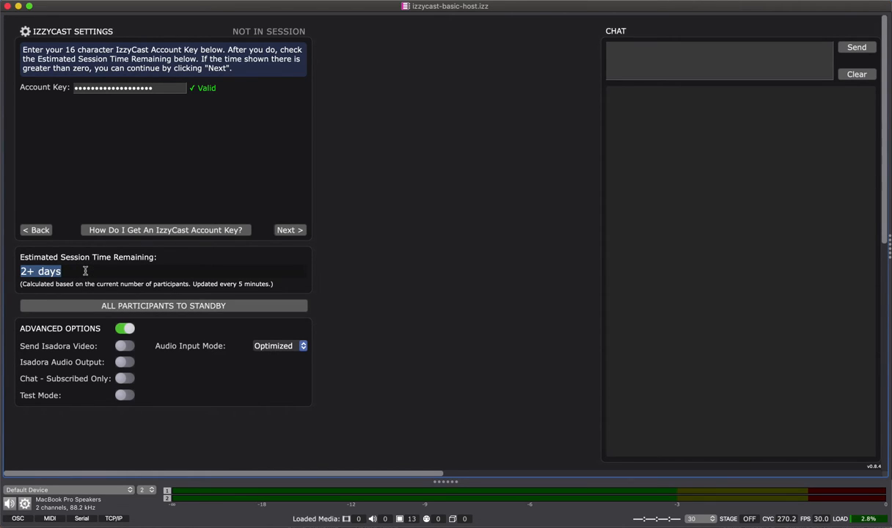
{"action": "left_click", "coordinate": [86, 271]}
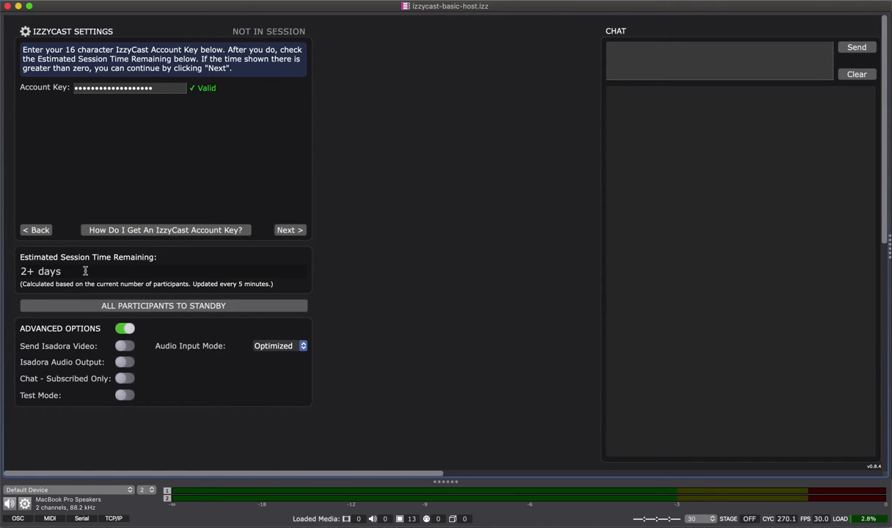
{"action": "left_click", "coordinate": [289, 231]}
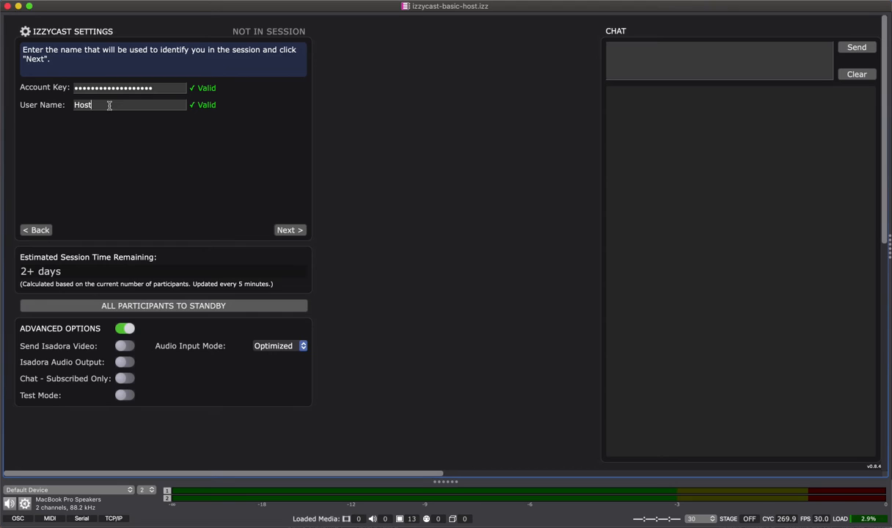
- Keep Host as the user name and Single-Use as the Session ID type, and continue to the A/V settings
{"action": "left_click", "coordinate": [290, 231]}
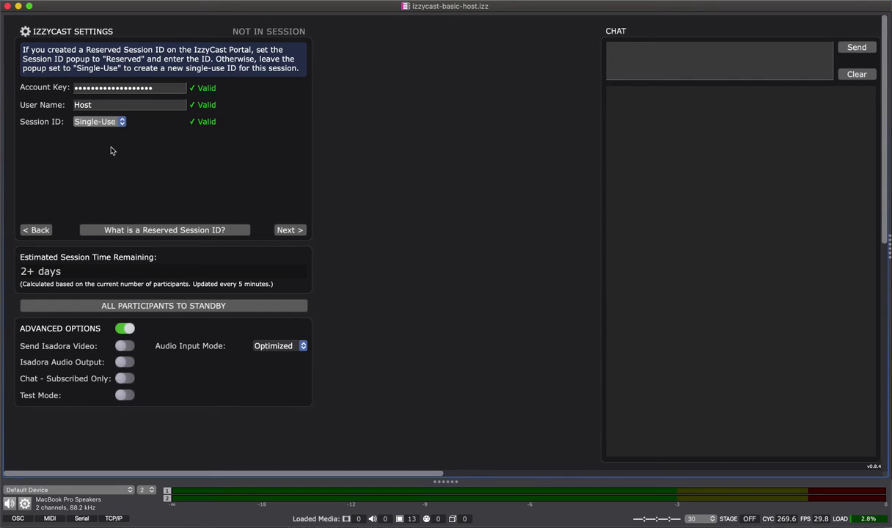
{"action": "left_click", "coordinate": [107, 109]}
{"action": "left_click", "coordinate": [107, 125]}
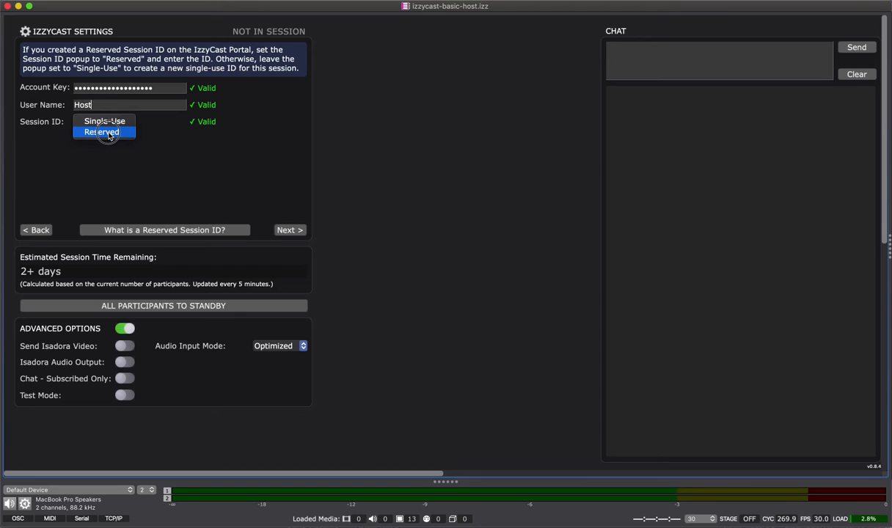
{"action": "left_click", "coordinate": [114, 175]}
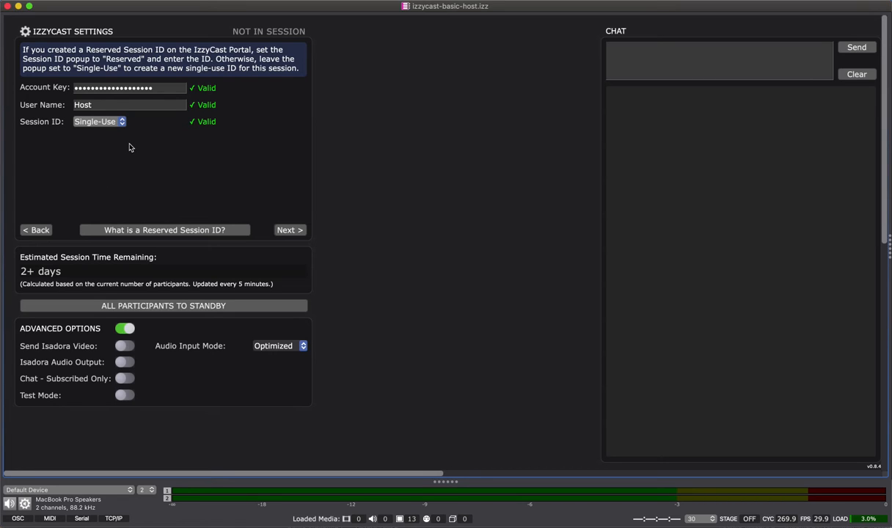
{"action": "left_click", "coordinate": [297, 233]}
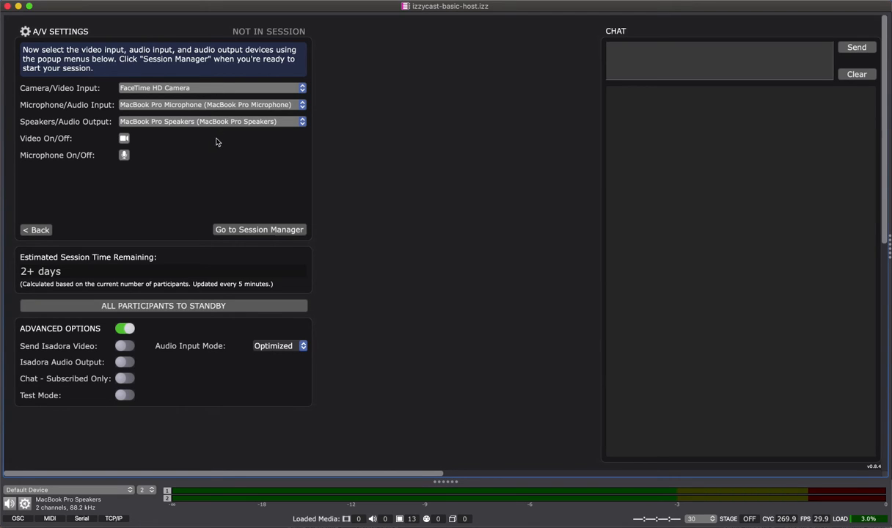
- Try switching the host's video and microphone off and back on
{"action": "left_click", "coordinate": [124, 139]}
{"action": "left_click", "coordinate": [123, 155]}
{"action": "left_click", "coordinate": [124, 155]}
{"action": "left_click", "coordinate": [125, 140]}
- Proceed to the Session Manager, mute the computer's sound, and create the host session
{"action": "left_click", "coordinate": [264, 231]}
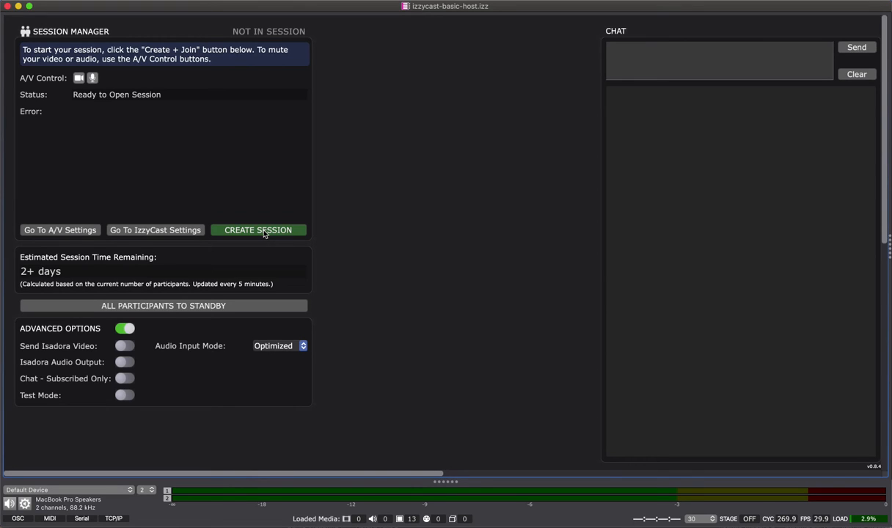
{"action": "key", "text": "XF86AudioMute"}
{"action": "left_click", "coordinate": [262, 230]}
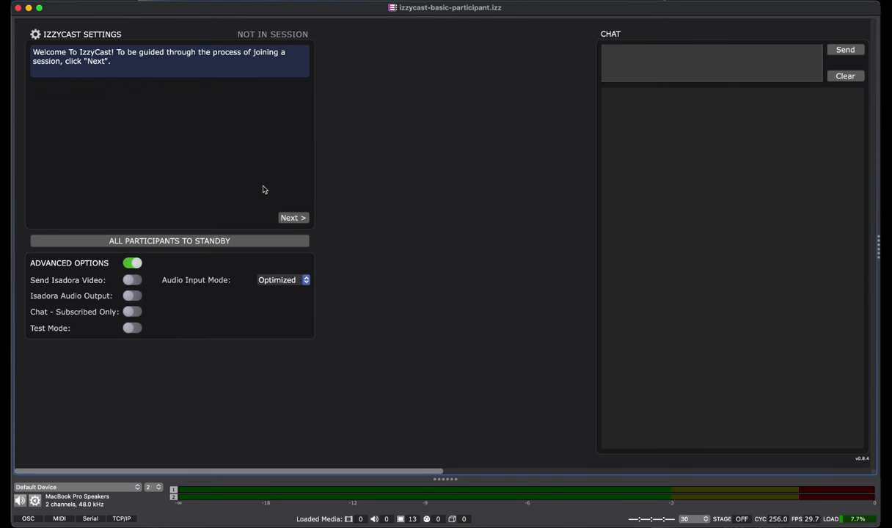
- In izzycast-basic-participant.izz, enter the participant's user name and continue to the Session ID
{"action": "left_click", "coordinate": [293, 218]}
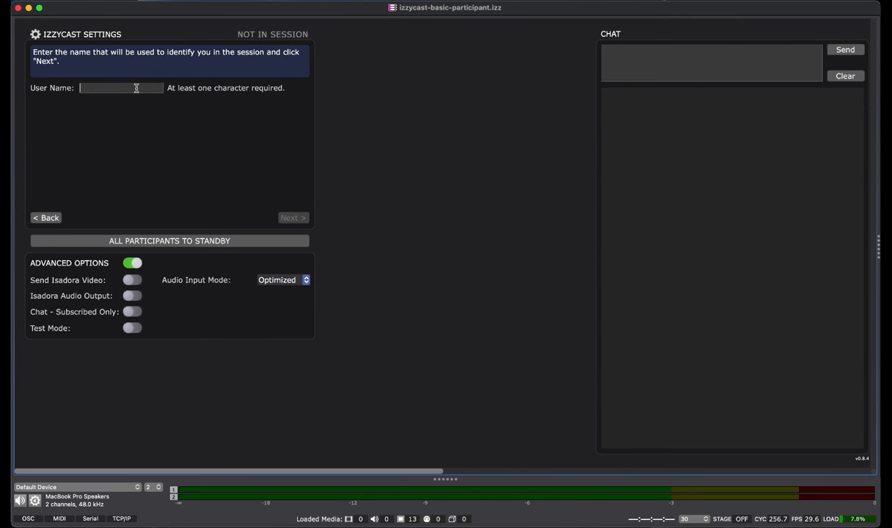
{"action": "type", "text": "Mark"}
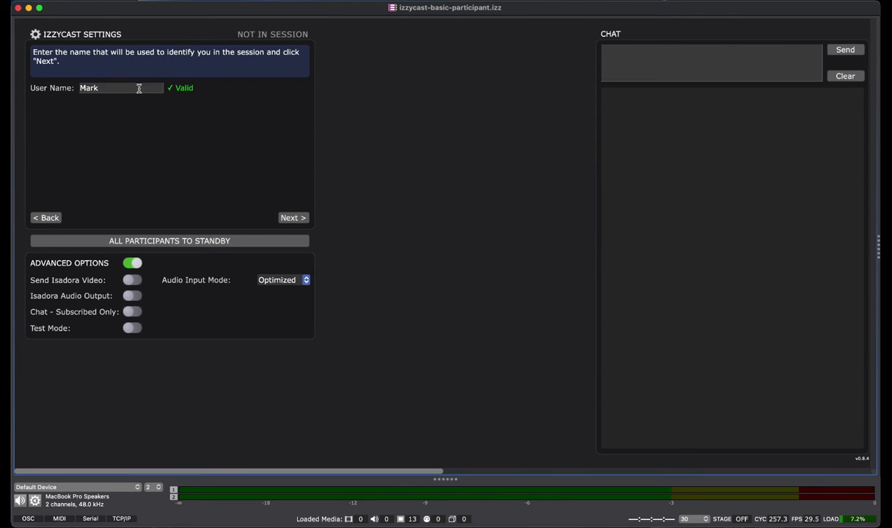
{"action": "left_click", "coordinate": [277, 217]}
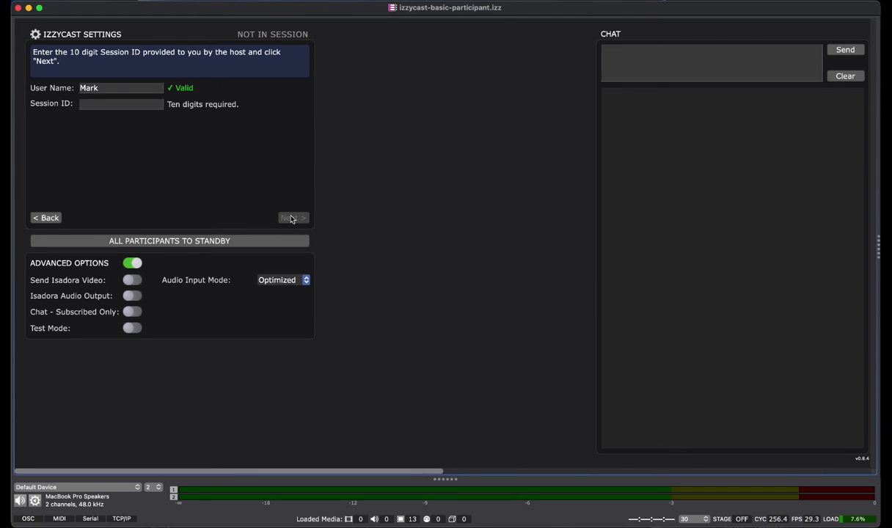
- Copy the host's Session ID into the participant settings and join the session with the preselected camera, microphone and speakers
{"action": "left_click", "coordinate": [135, 104]}
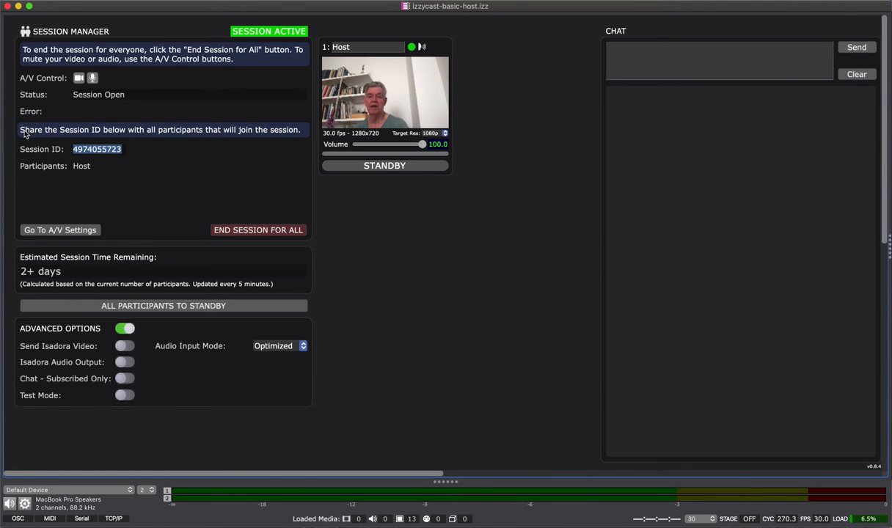
{"action": "double_click", "coordinate": [114, 150]}
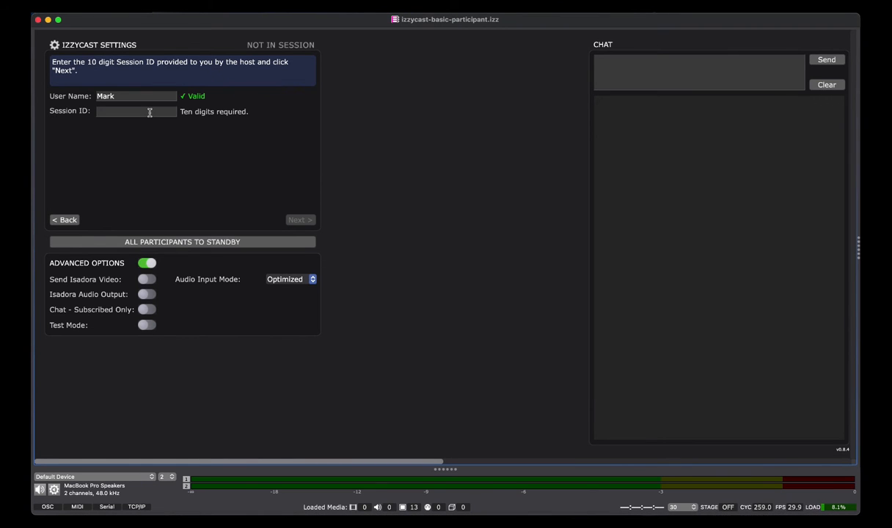
{"action": "key", "text": "super+v"}
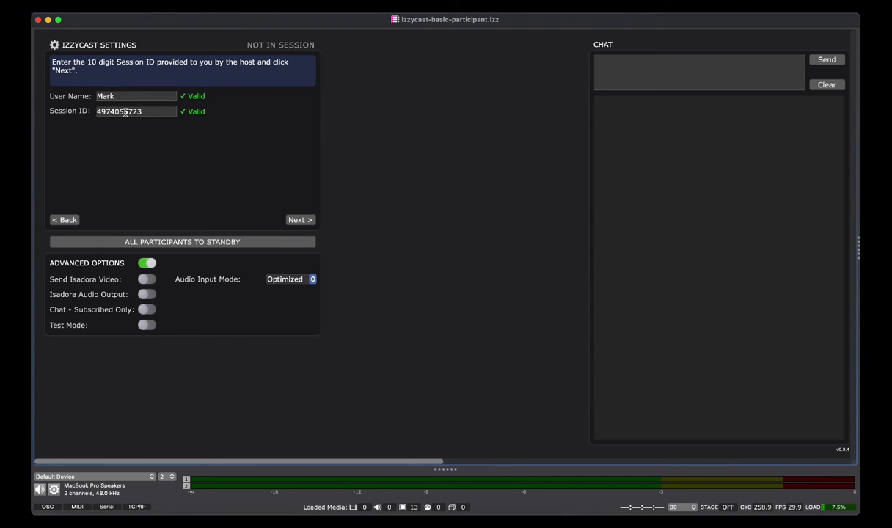
{"action": "left_click", "coordinate": [298, 222]}
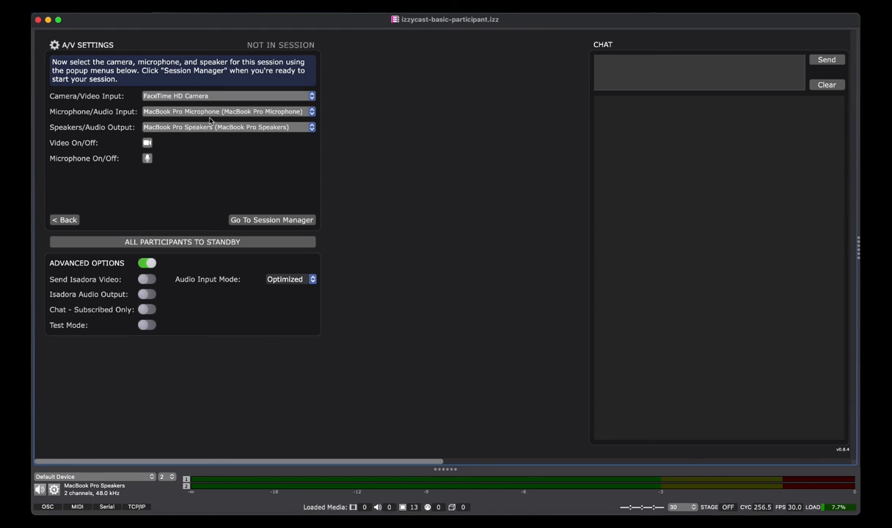
{"action": "left_click", "coordinate": [254, 221]}
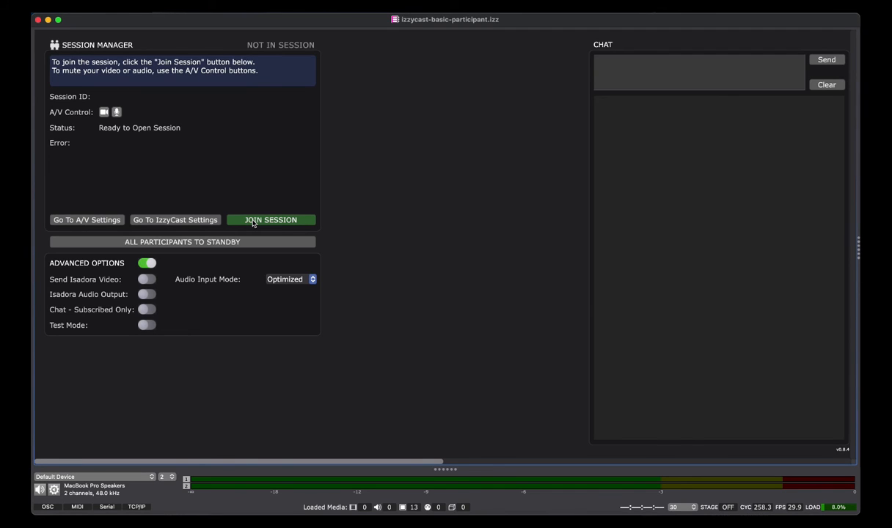
{"action": "left_click", "coordinate": [253, 220]}
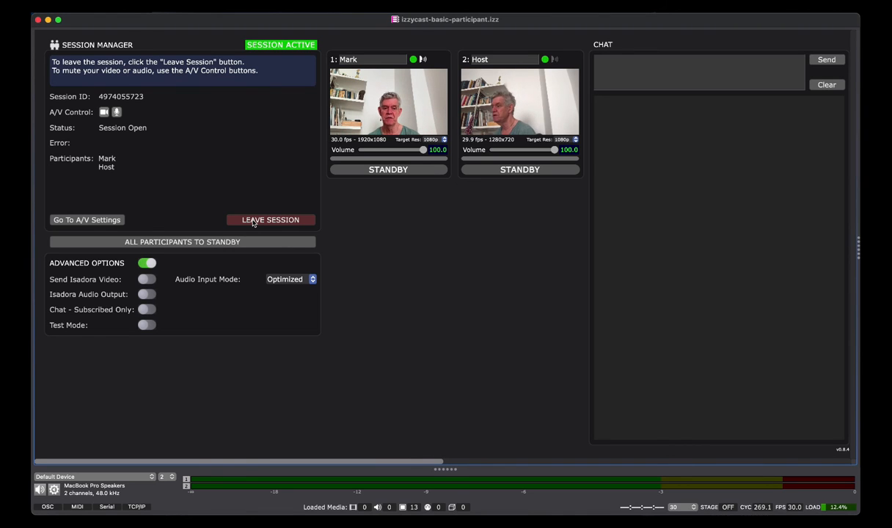
- Show the stage output in the participant file and switch participants 1 and 2 live
{"action": "key", "text": "super+g"}
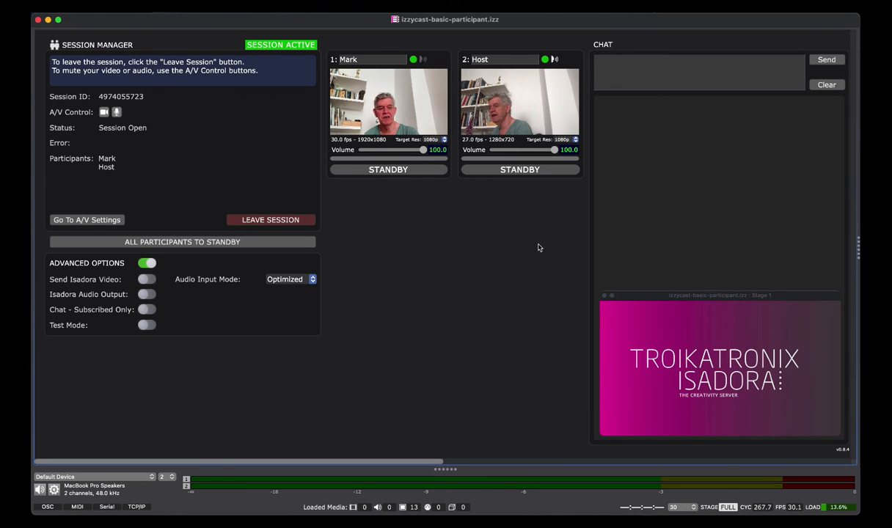
{"action": "left_click", "coordinate": [605, 296]}
{"action": "left_click", "coordinate": [331, 4]}
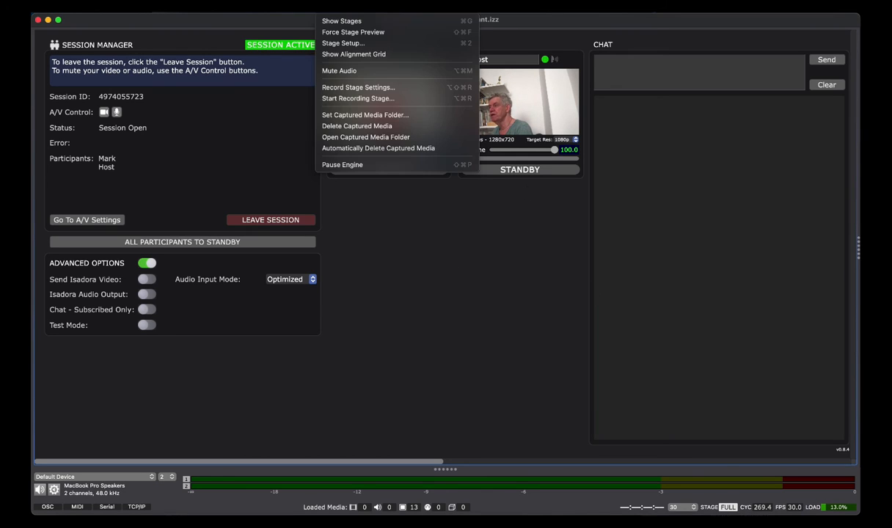
{"action": "left_click", "coordinate": [342, 22]}
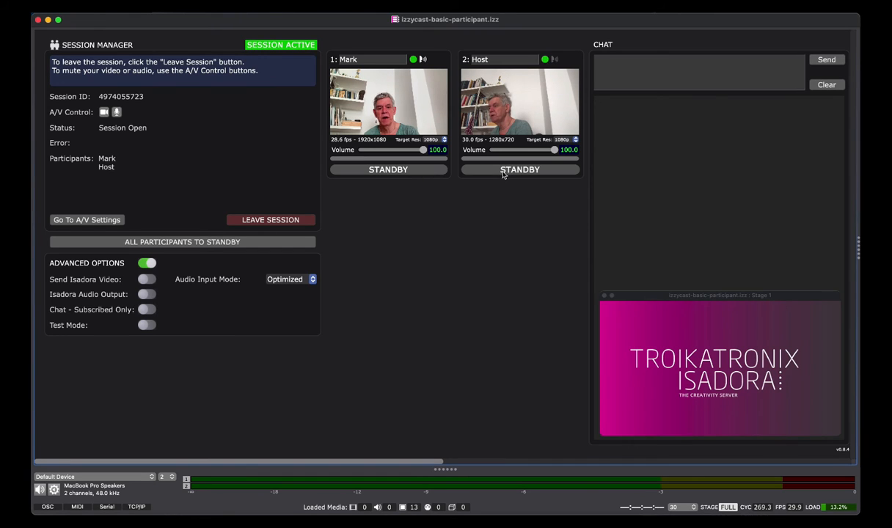
{"action": "left_click", "coordinate": [432, 169]}
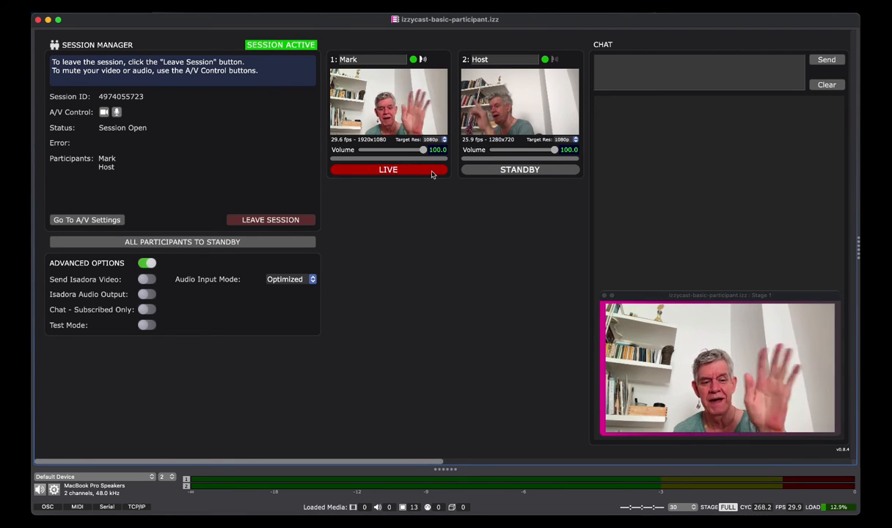
{"action": "left_click", "coordinate": [485, 169]}
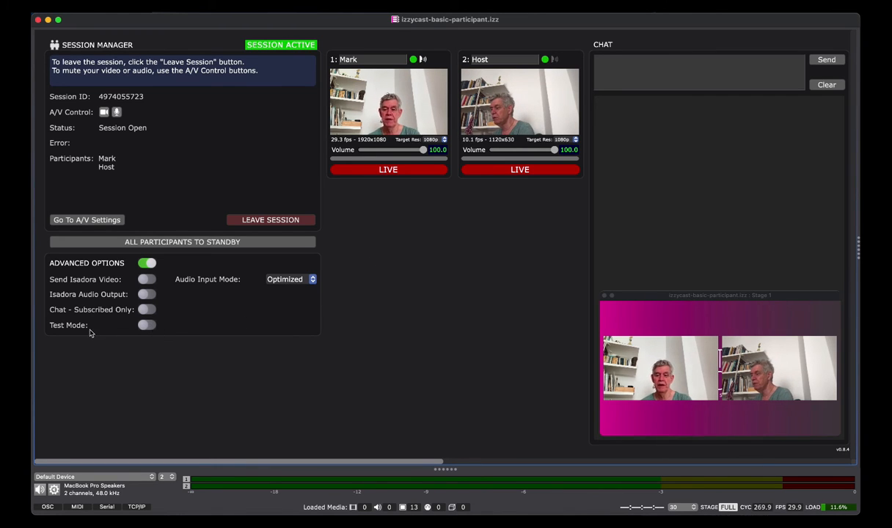
- Enable Test Mode and switch the Test Three and Test Four participants live
{"action": "left_click", "coordinate": [146, 325]}
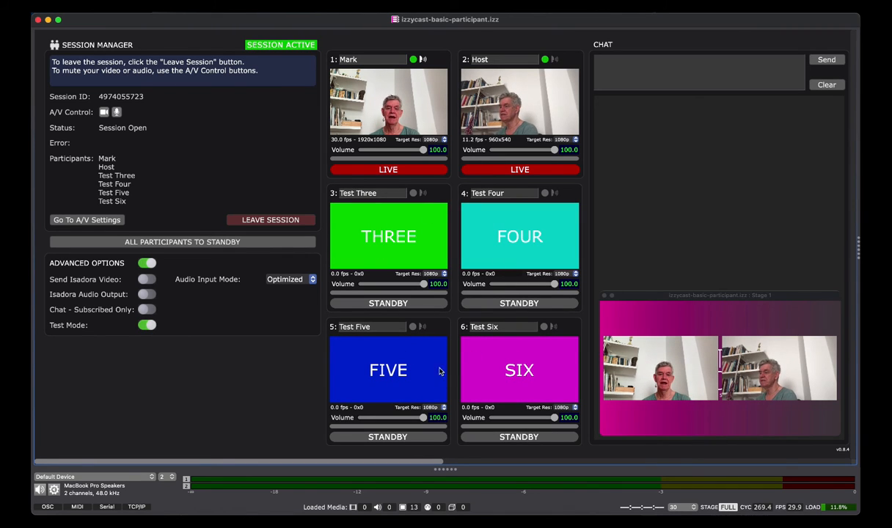
{"action": "left_click", "coordinate": [418, 303]}
{"action": "left_click", "coordinate": [482, 303]}
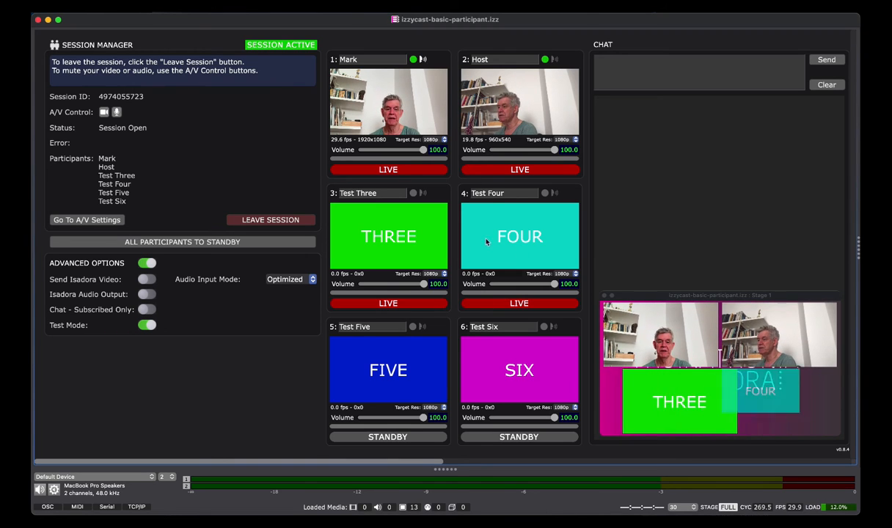
- Return participants 1 and 2 plus Test Three and Test Four to standby
{"action": "left_click", "coordinate": [468, 170]}
{"action": "left_click", "coordinate": [438, 170]}
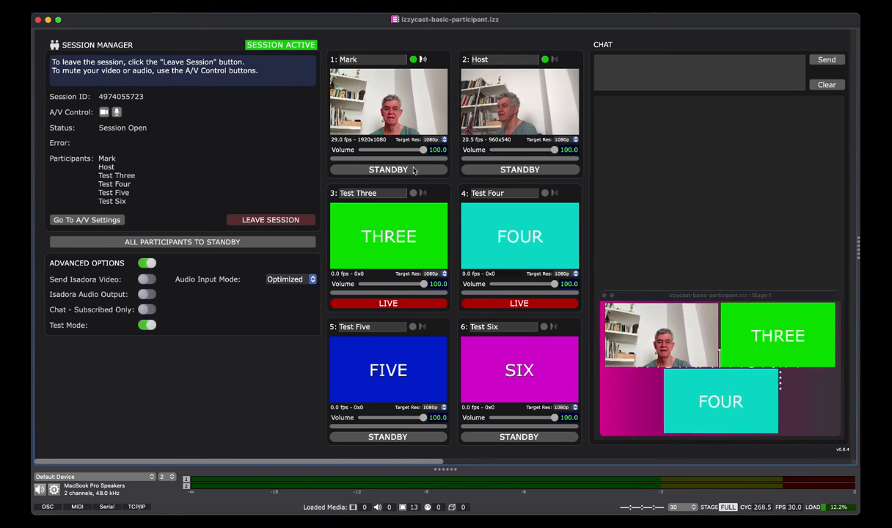
{"action": "left_click", "coordinate": [496, 303]}
{"action": "left_click", "coordinate": [417, 303]}
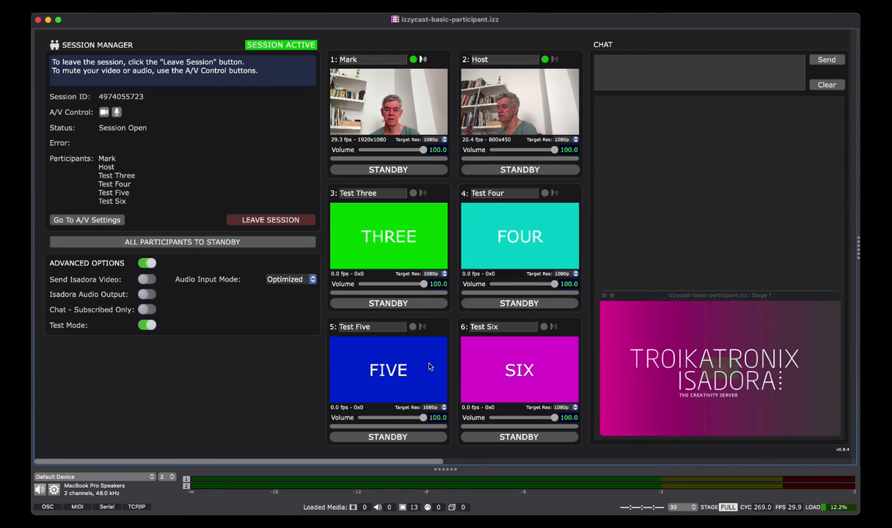
- Try Test Five and participant 1 live on the stage, and return both to standby
{"action": "left_click", "coordinate": [425, 438]}
{"action": "left_click", "coordinate": [424, 170]}
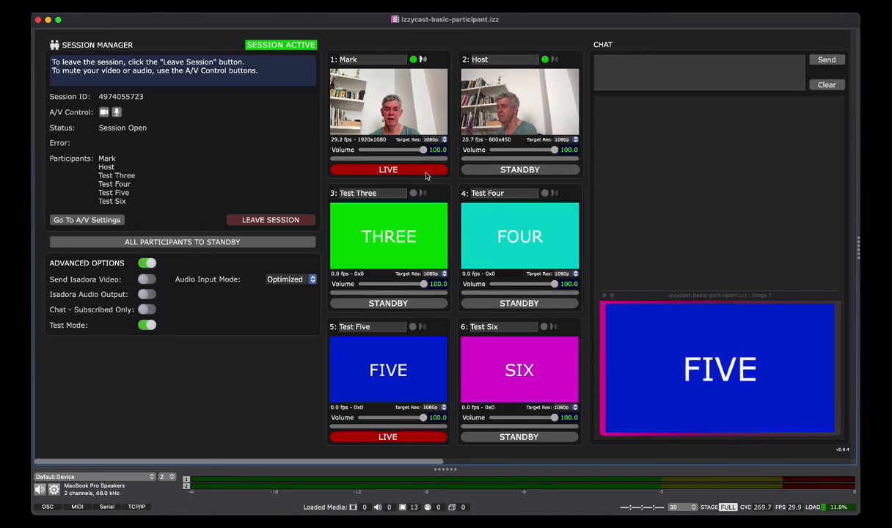
{"action": "left_click", "coordinate": [425, 170]}
{"action": "left_click", "coordinate": [438, 438]}
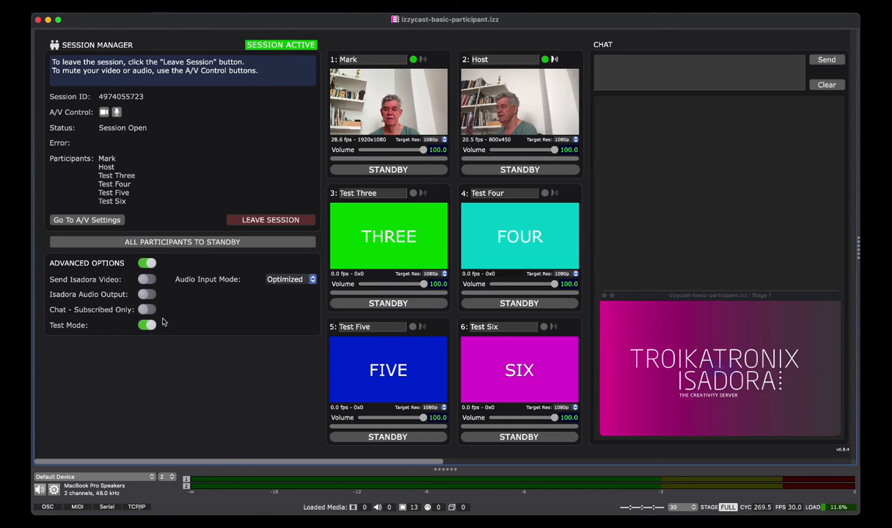
- Turn off Test Mode and switch participant 1 live
{"action": "left_click", "coordinate": [146, 325]}
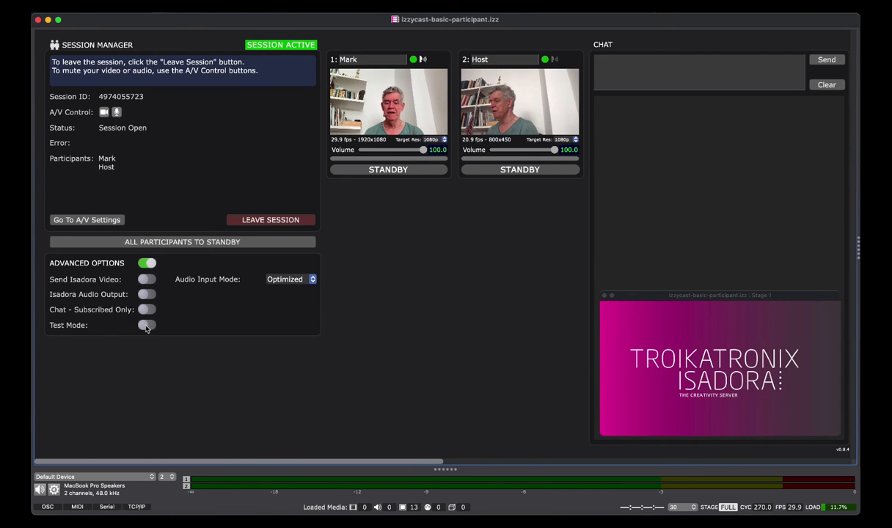
{"action": "left_click", "coordinate": [381, 171]}
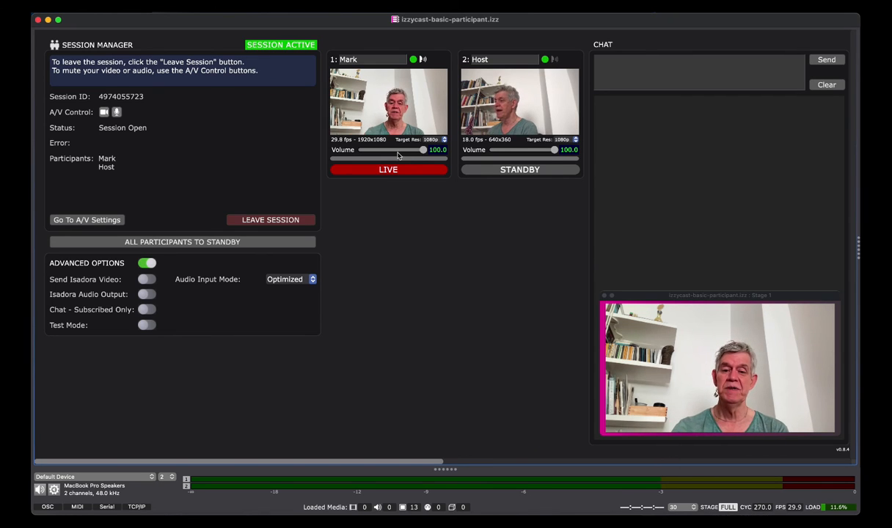
- Try the volume sliders of participants 1 and 2, leaving both at 100
{"action": "mouse_move", "coordinate": [421, 151]}
{"action": "left_mouse_down"}
{"action": "mouse_move", "coordinate": [340, 152]}
{"action": "mouse_move", "coordinate": [427, 155]}
{"action": "left_mouse_up"}
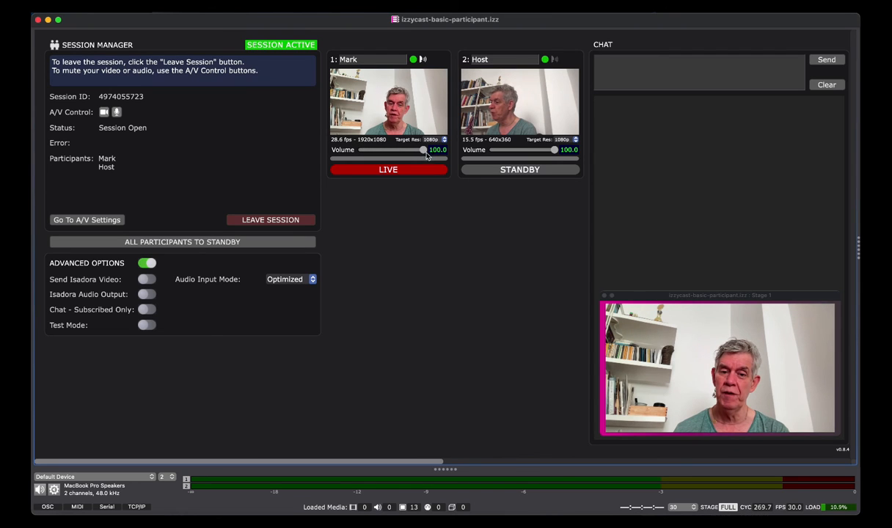
{"action": "left_click_drag", "start_coordinate": [489, 151], "coordinate": [569, 155]}
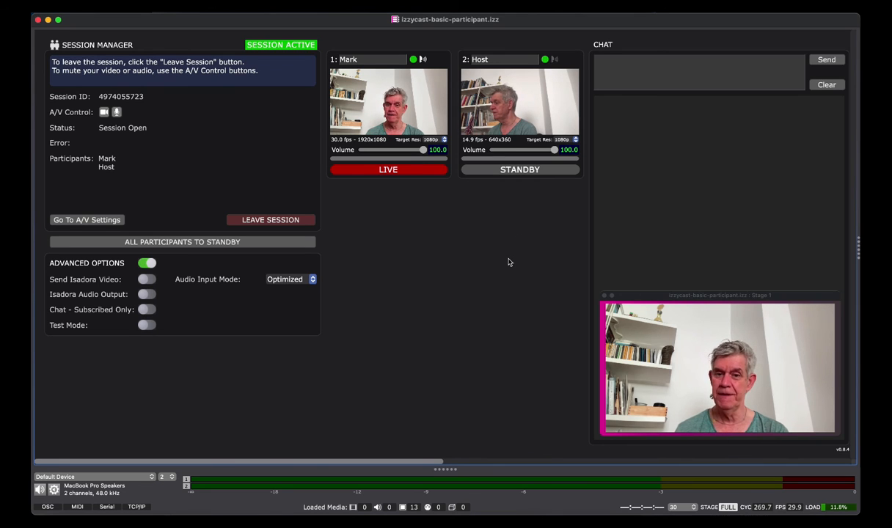
- Return participant 1 to standby and leave the session as a participant, confirming the departure
{"action": "left_click", "coordinate": [418, 171]}
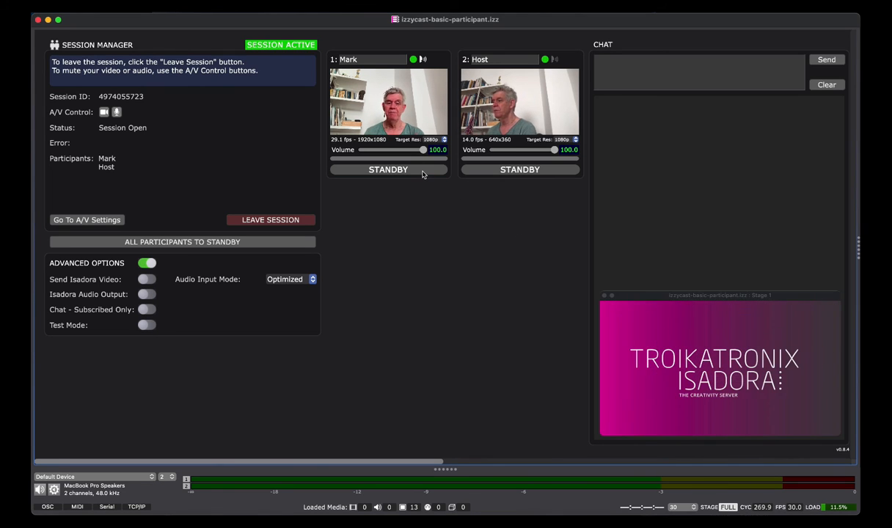
{"action": "left_click", "coordinate": [292, 223]}
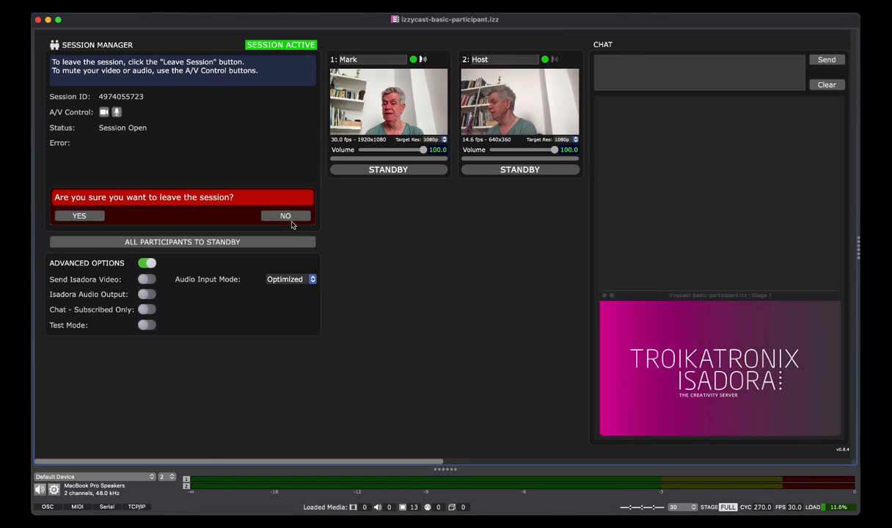
{"action": "left_click", "coordinate": [95, 218]}
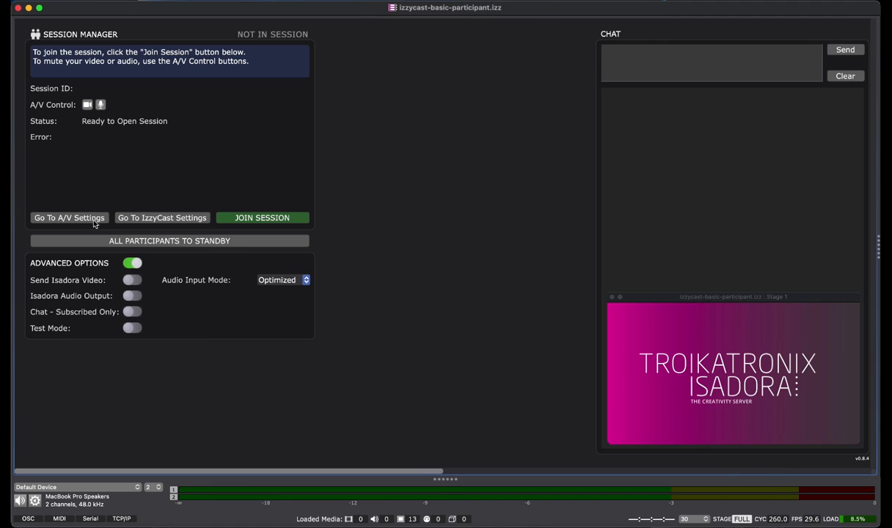
- Turn on Send Isadora Video in the participant patch's advanced options and rejoin the session
{"action": "left_click", "coordinate": [132, 281]}
{"action": "left_click", "coordinate": [279, 218]}
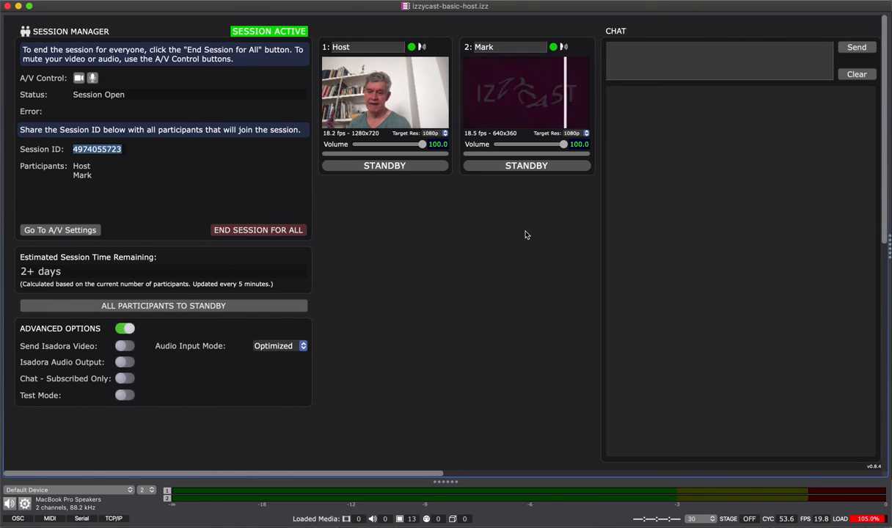
- End the session for all participants from the izzycast-basic-host.izz patch and confirm
{"action": "left_click", "coordinate": [291, 232]}
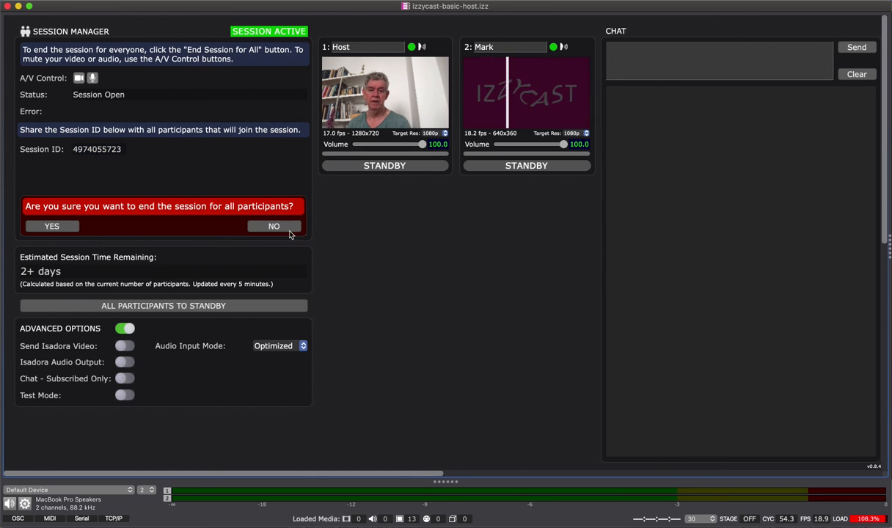
{"action": "left_click", "coordinate": [60, 226]}
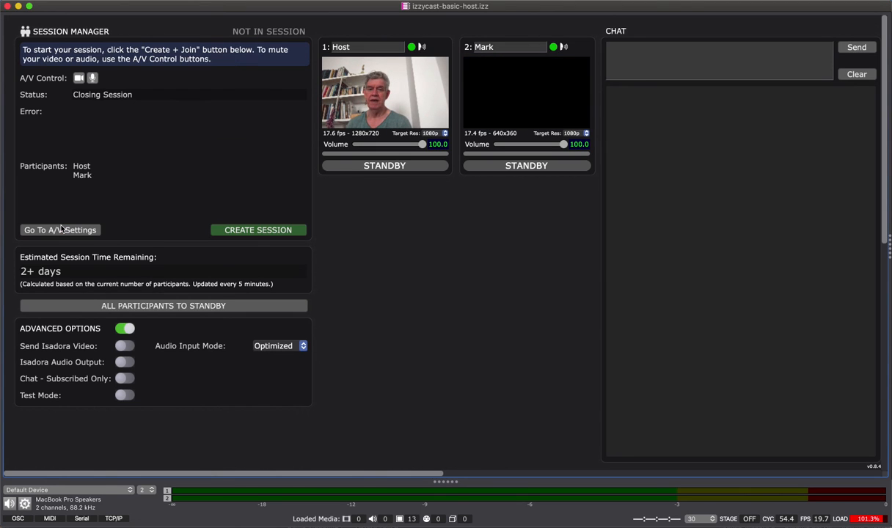